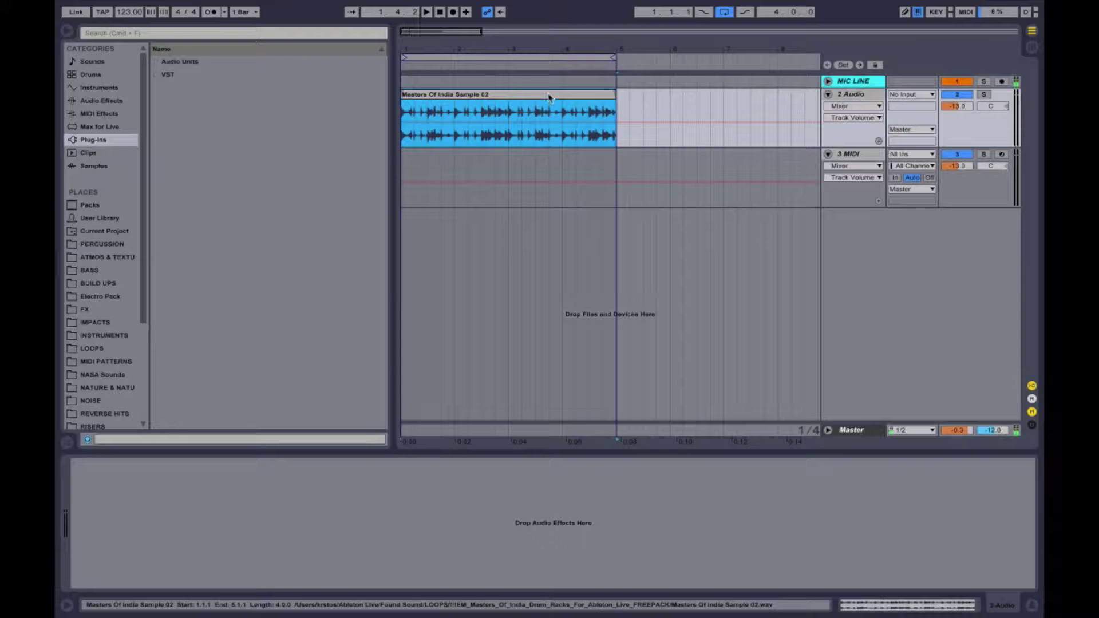
# Replace the clip on the 2 Audio track with Masters Of India Sample 03.wav from the LOOPS folder, starting at bar 1
pyautogui.press('Delete')
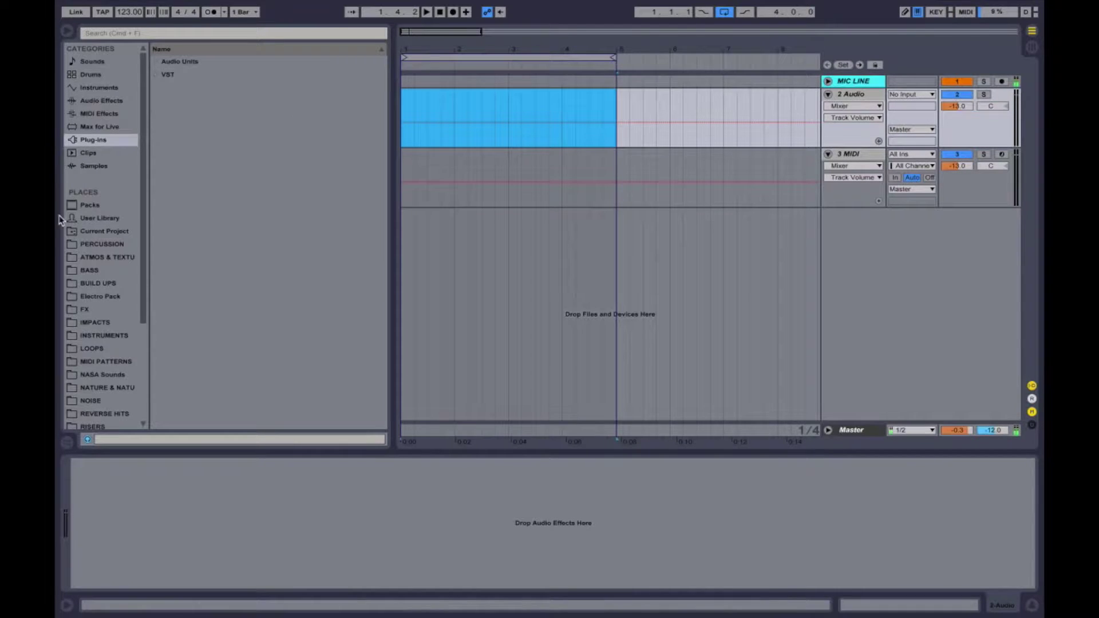
pyautogui.click(93, 349)
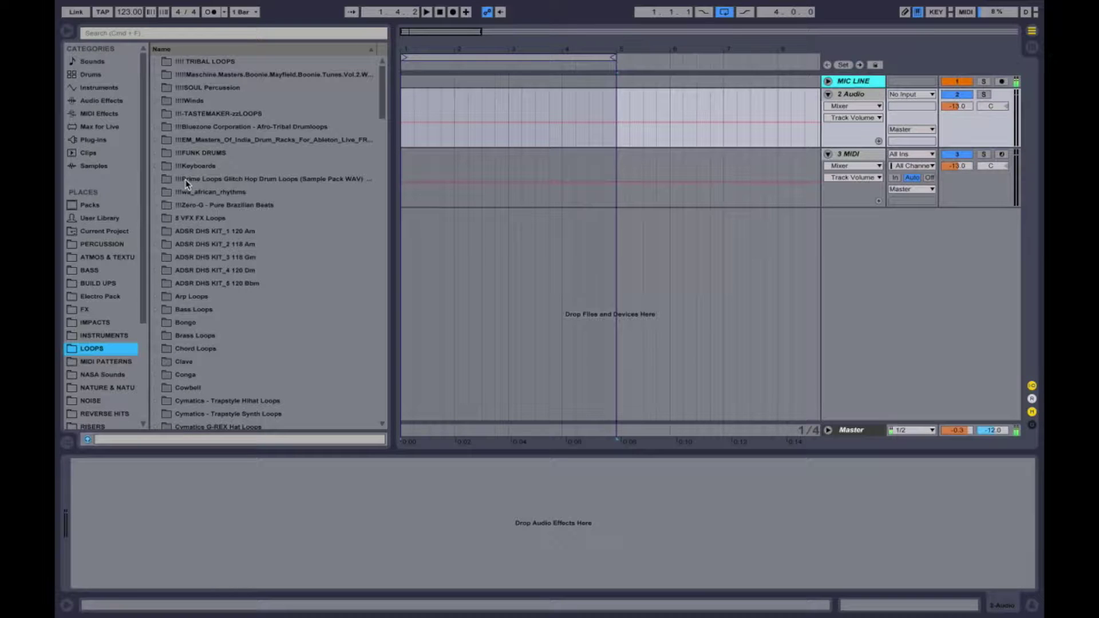
pyautogui.click(157, 140)
pyautogui.moveTo(185, 180); pyautogui.dragTo(408, 106)
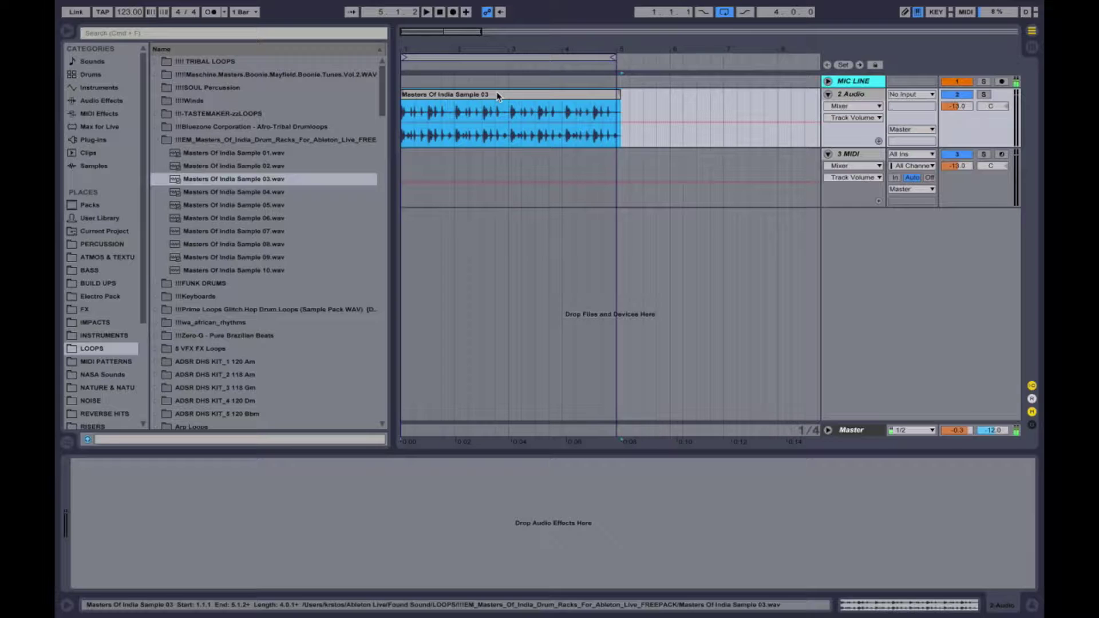
# Set the project tempo to 89 BPM
pyautogui.click(130, 15)
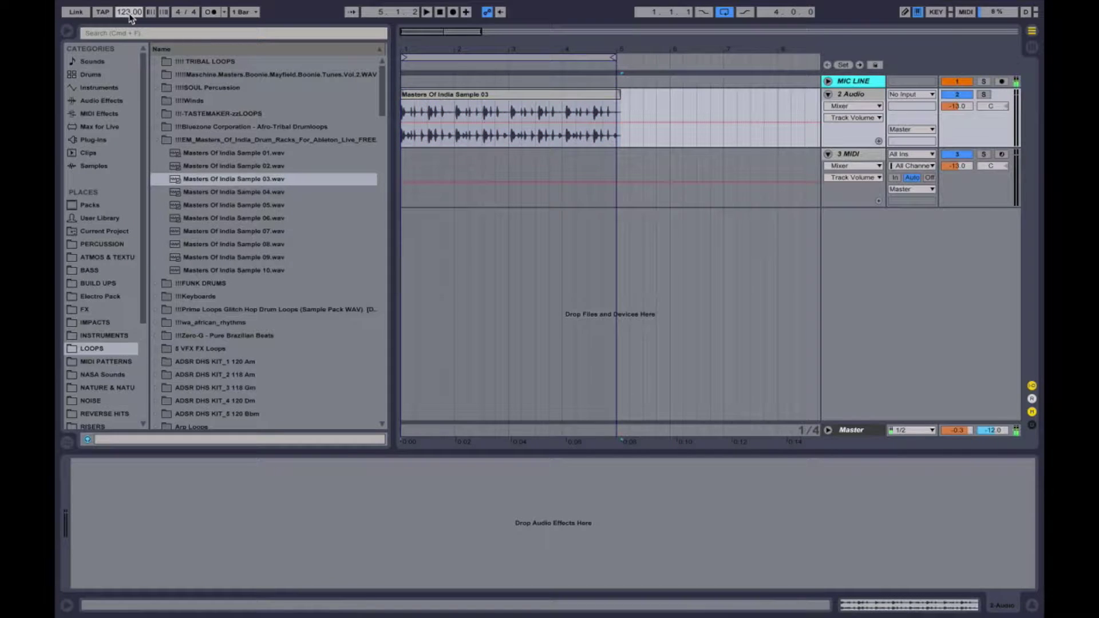
pyautogui.write('9')
pyautogui.click(484, 96)
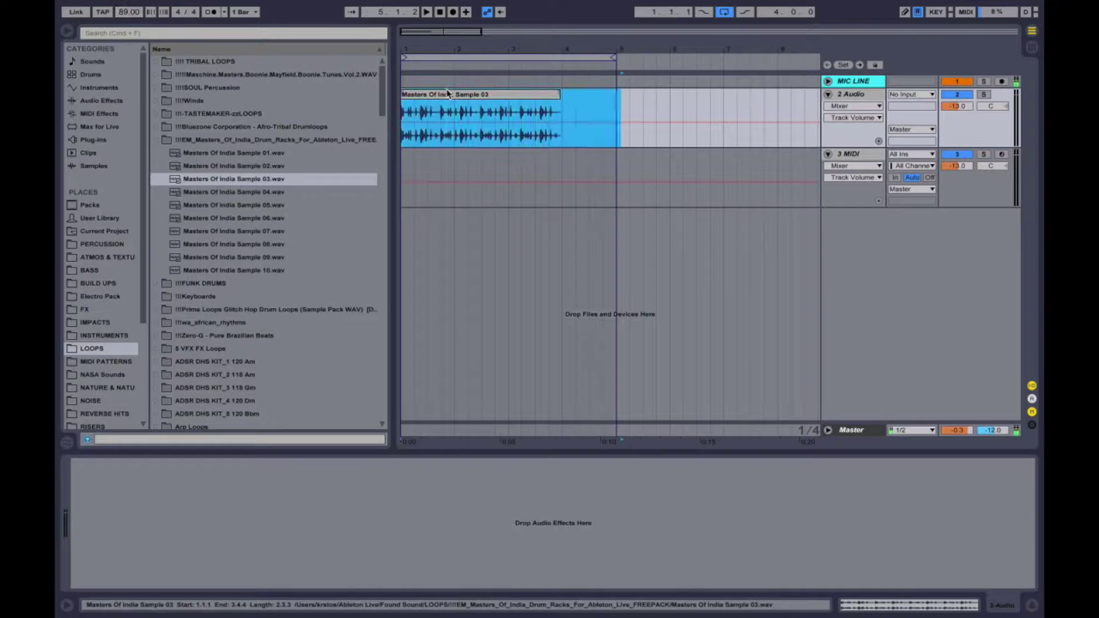
# Open the Masters Of India Sample 03 clip's sample settings and enable Warp
pyautogui.doubleClick(496, 98)
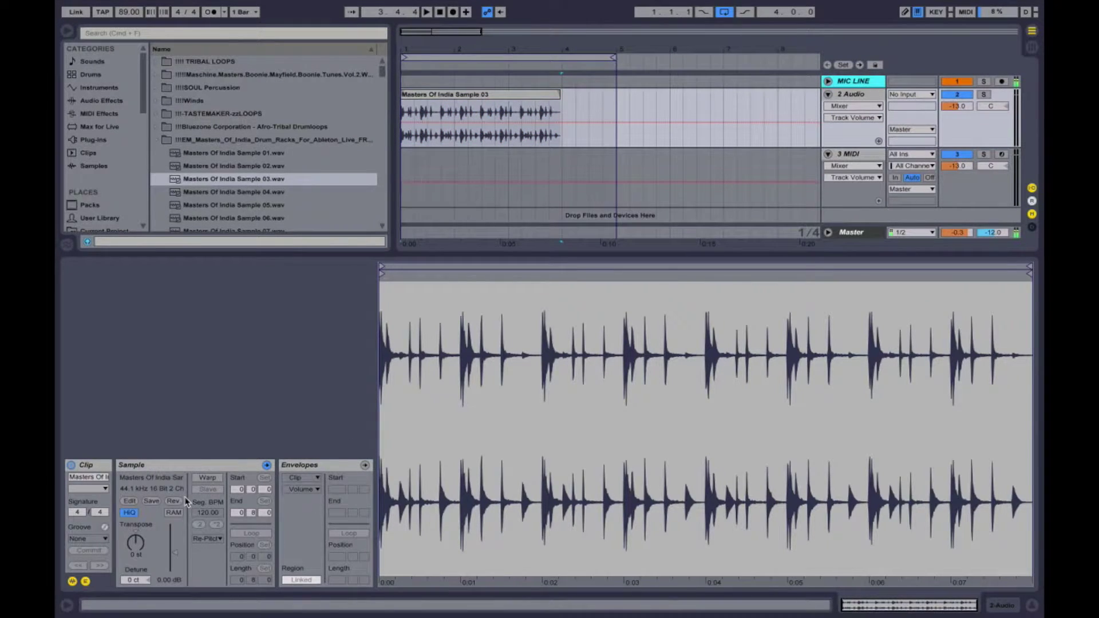
pyautogui.click(456, 101)
pyautogui.click(72, 582)
pyautogui.click(72, 582)
pyautogui.click(72, 582)
pyautogui.click(73, 581)
pyautogui.click(210, 478)
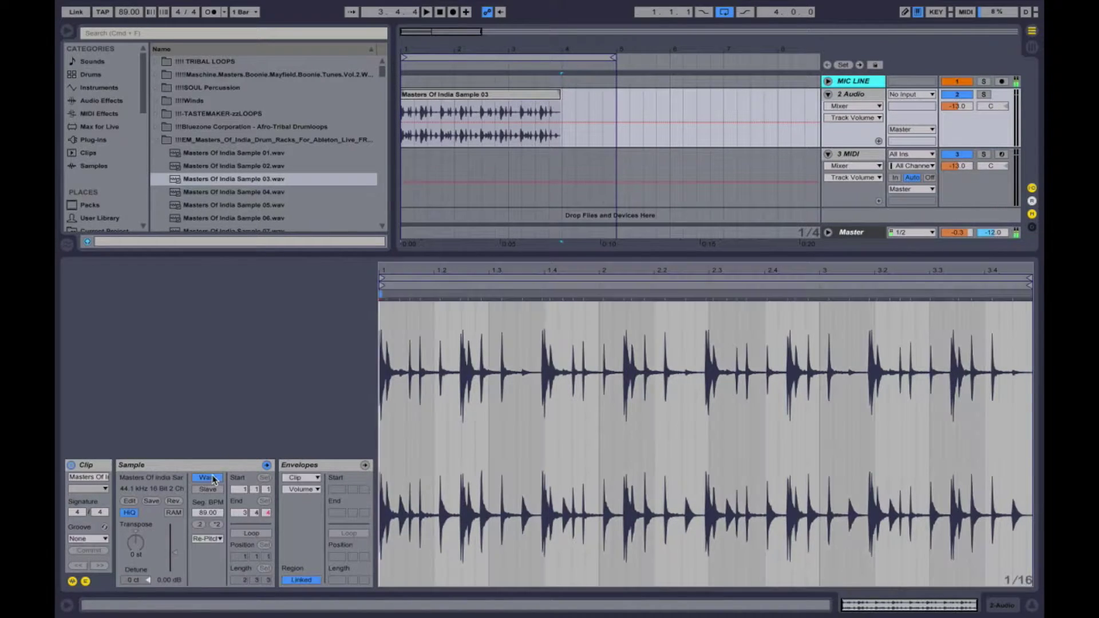
# Set the clip's warp mode to Complex Pro after trying Beats
pyautogui.click(207, 539)
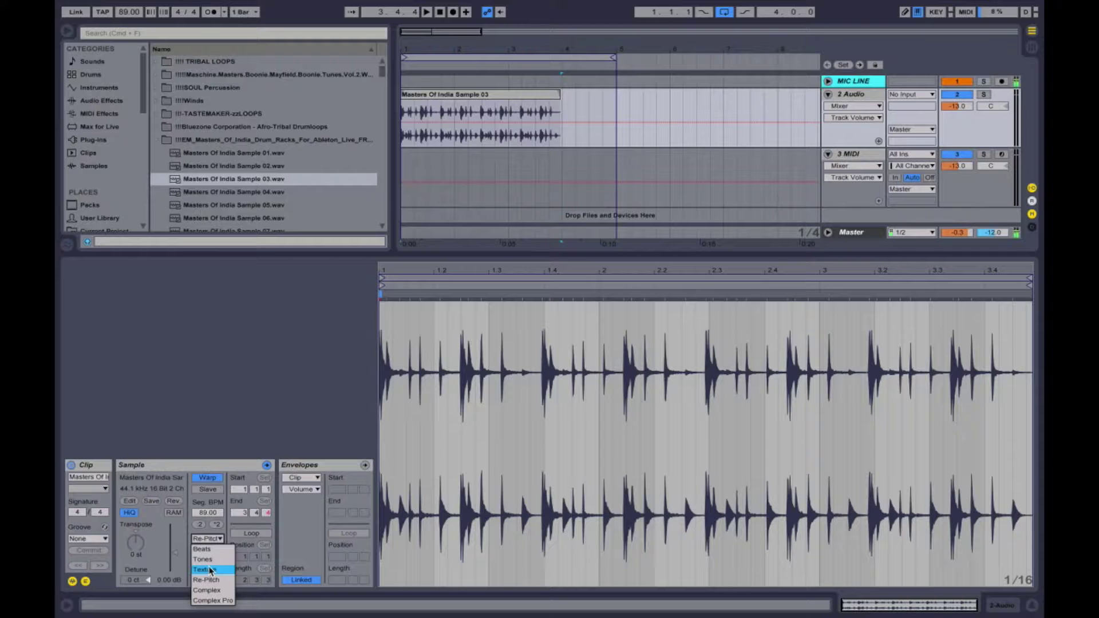
pyautogui.click(220, 549)
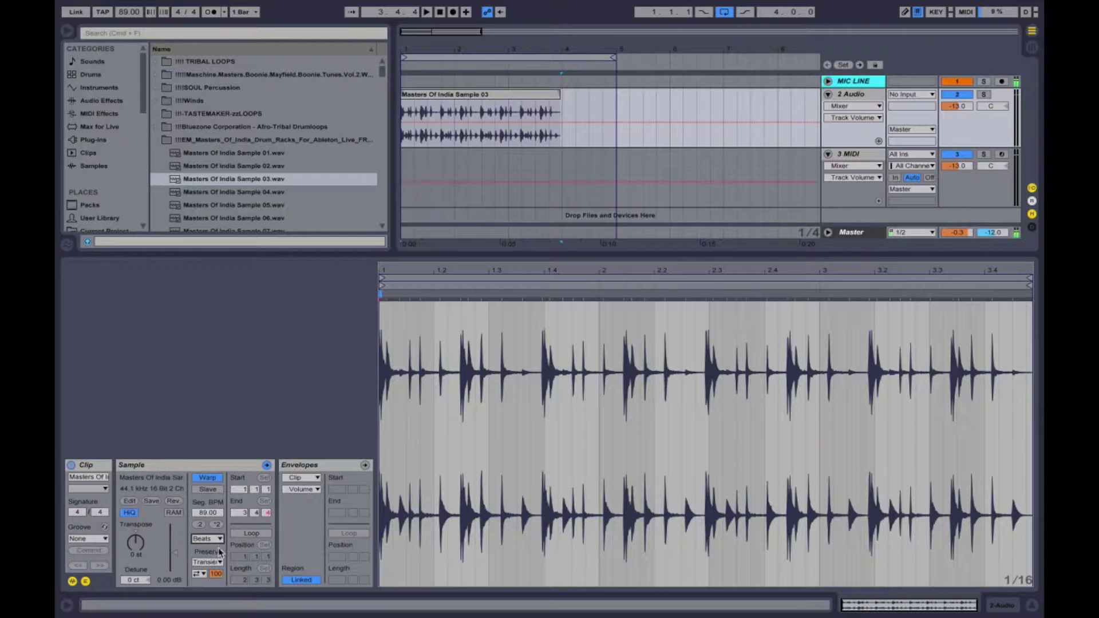
pyautogui.click(218, 539)
pyautogui.click(232, 601)
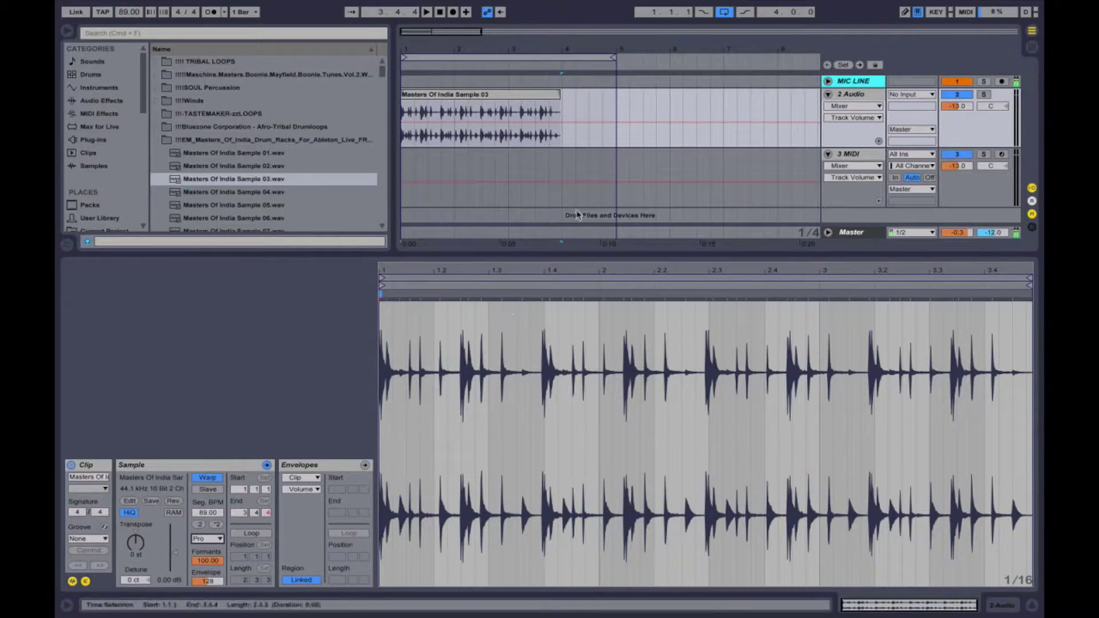
# Turn on looping for the sample clip and set its loop length to 3 bars
pyautogui.moveTo(506, 47)
pyautogui.mouseDown()
pyautogui.moveTo(510, 74)
pyautogui.moveTo(538, 39)
pyautogui.mouseUp()
pyautogui.click(599, 322)
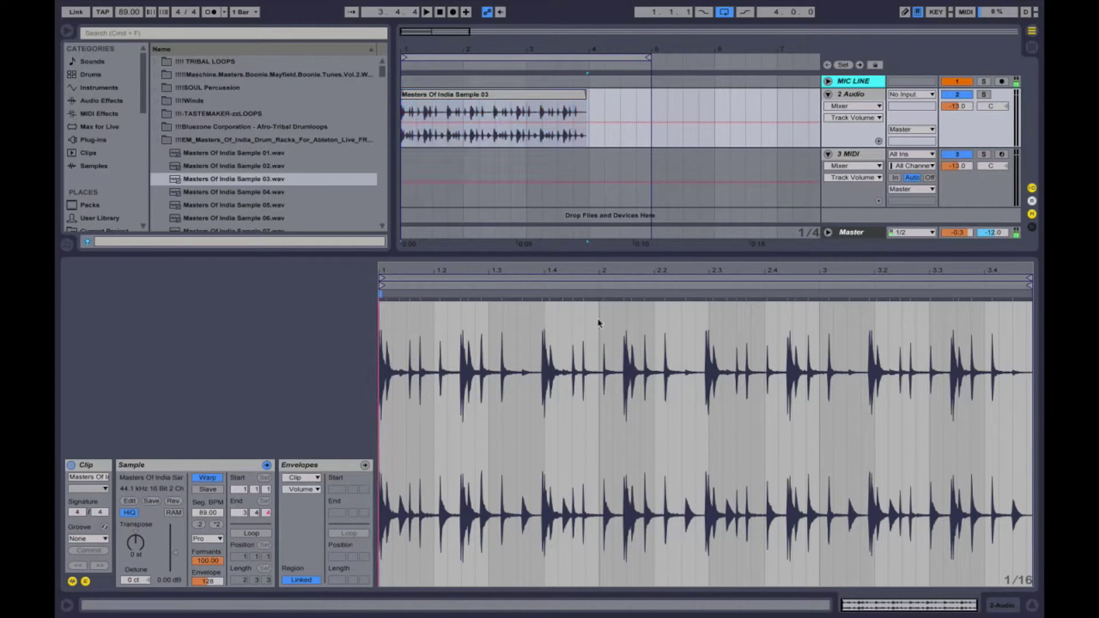
pyautogui.click(250, 534)
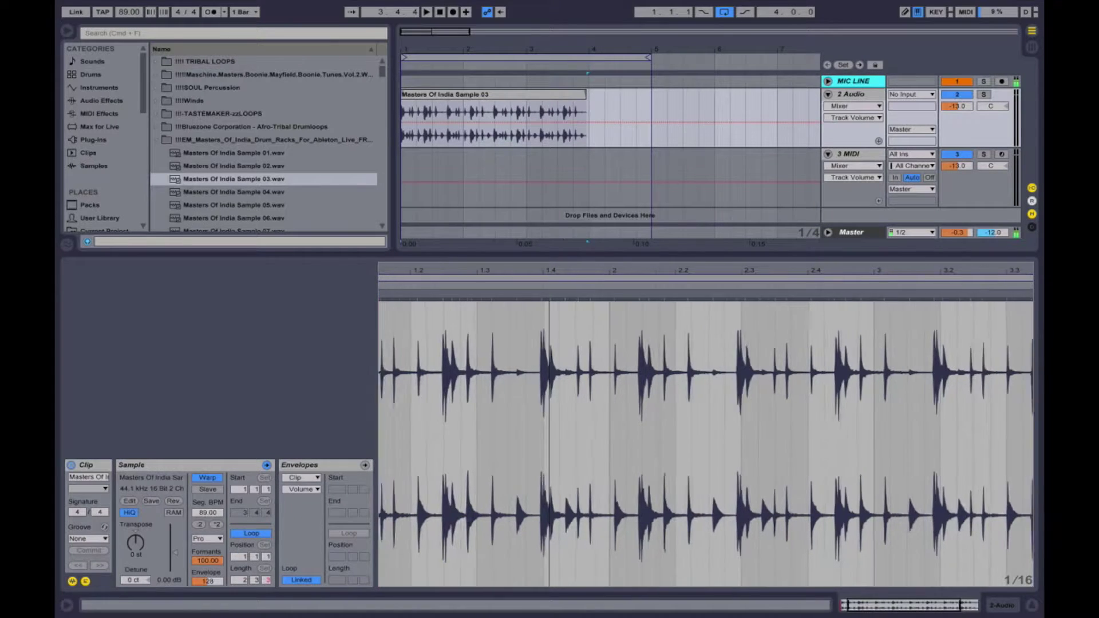
pyautogui.moveTo(239, 562)
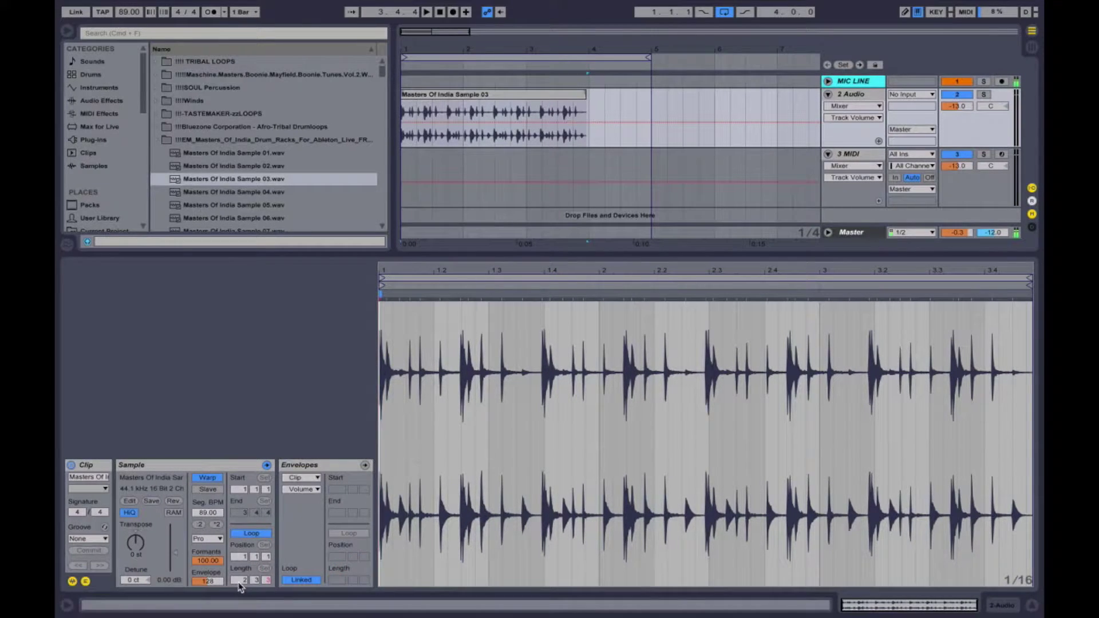
pyautogui.write('3')
pyautogui.press('Return')
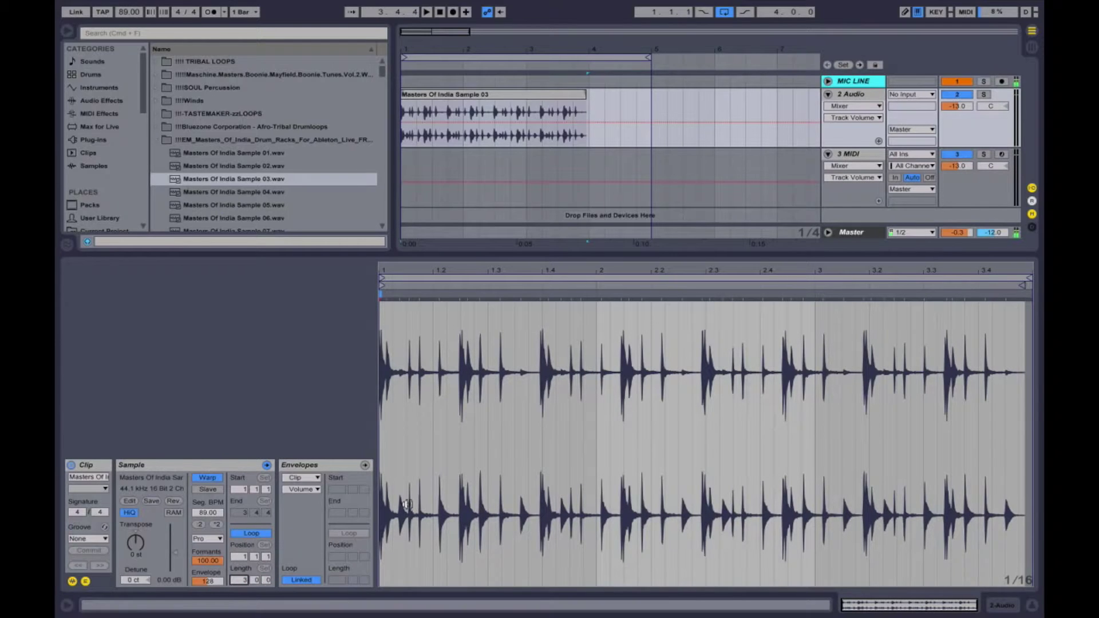
# Set the clip's loop length to 4 bars
pyautogui.click(607, 271)
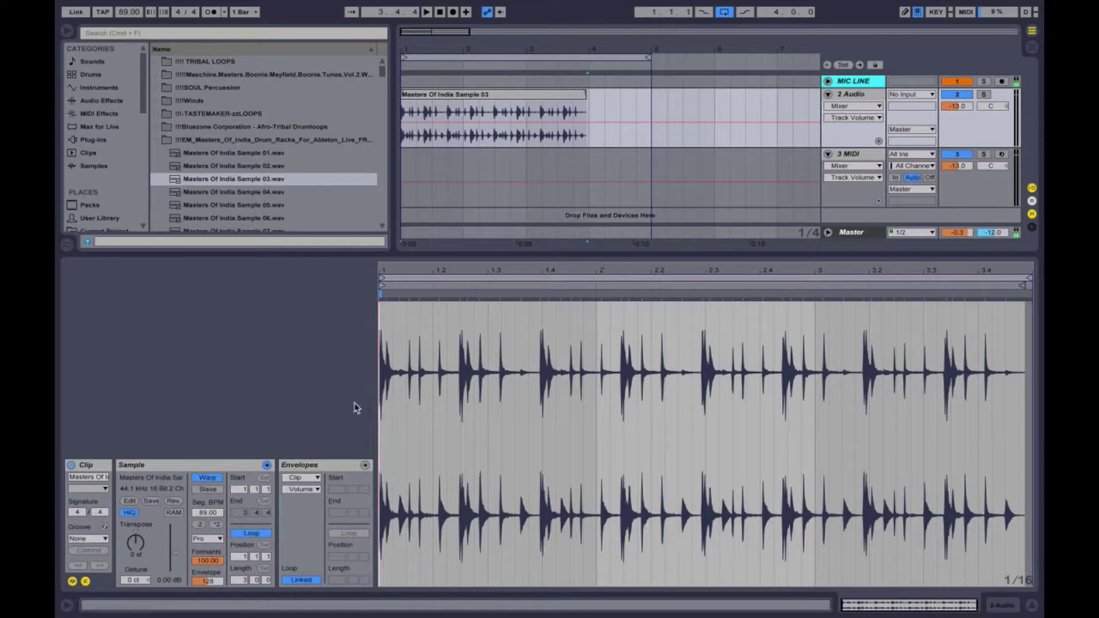
pyautogui.click(240, 580)
pyautogui.write('4')
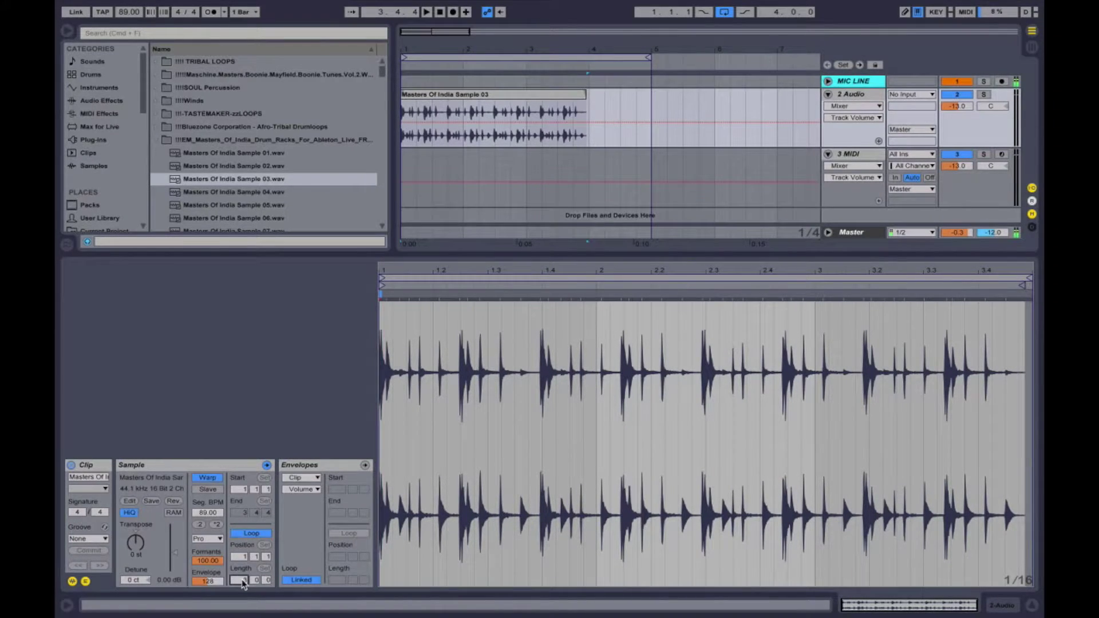
pyautogui.press('Return')
pyautogui.moveTo(697, 265); pyautogui.dragTo(698, 266)
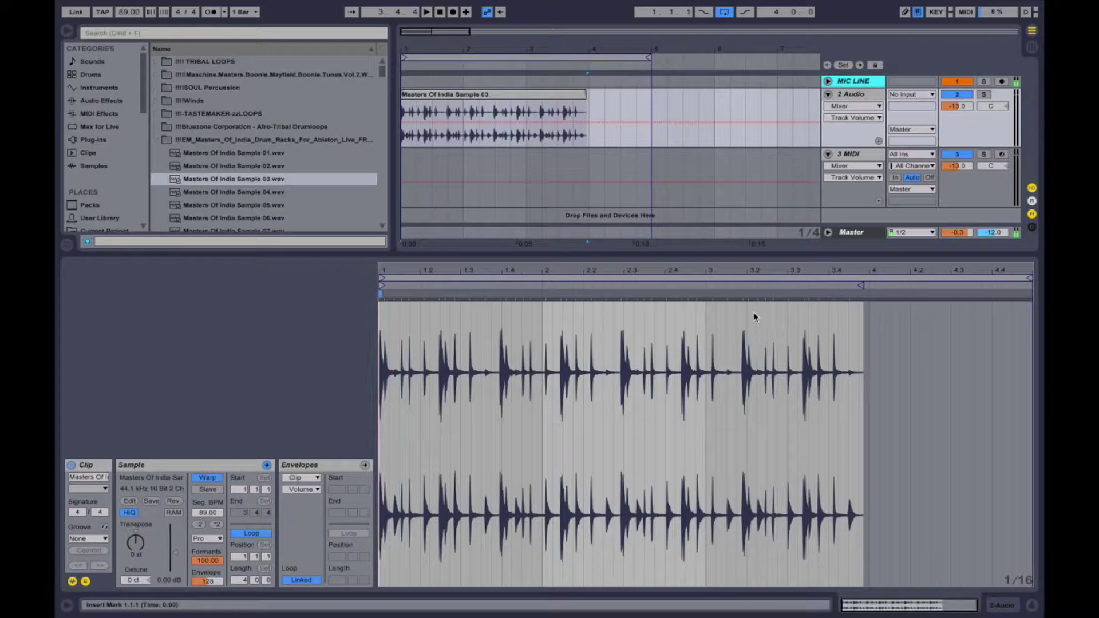
pyautogui.click(862, 296)
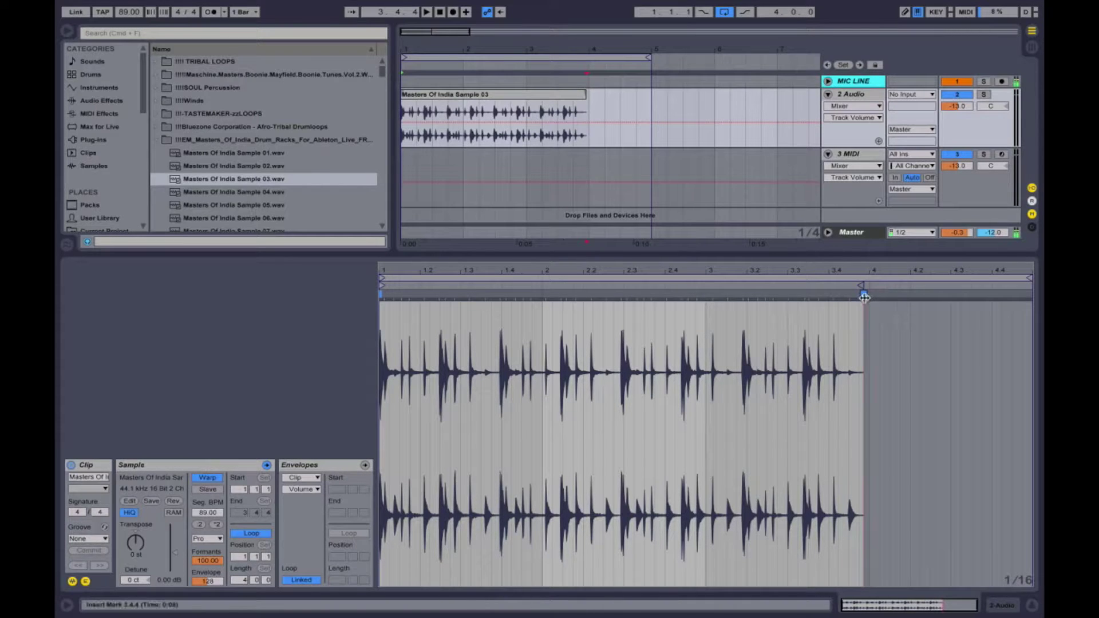
pyautogui.moveTo(864, 295); pyautogui.dragTo(1026, 288)
pyautogui.press('super+z')
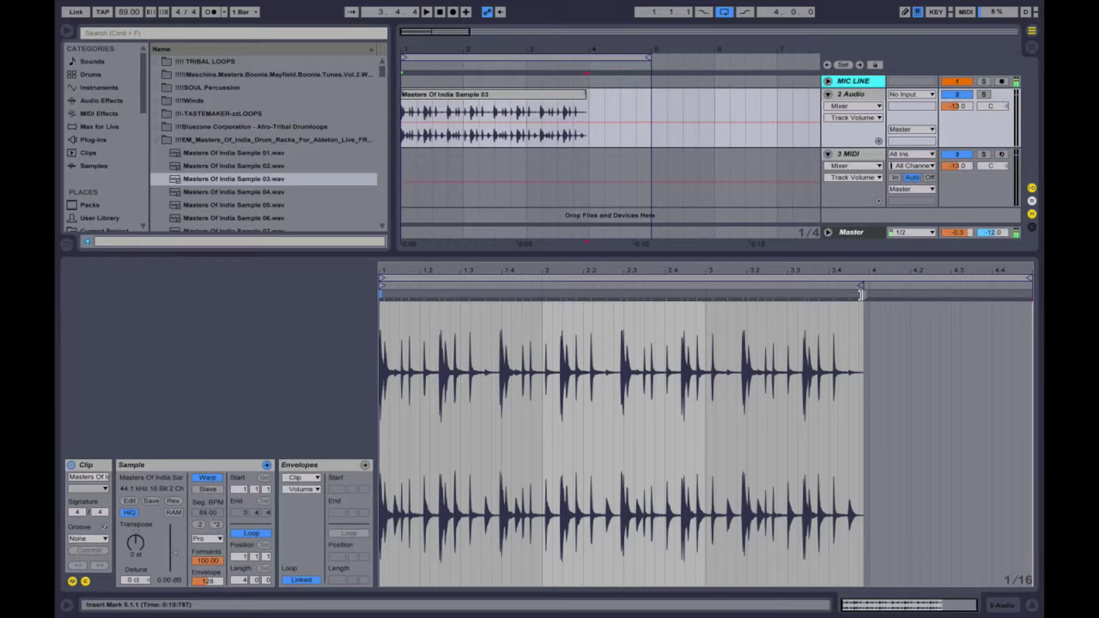
# Stretch the sample's end to 5.1.1 with a warp marker, play it with the metronome, and extend the arrangement clip to bar 5
pyautogui.doubleClick(862, 295)
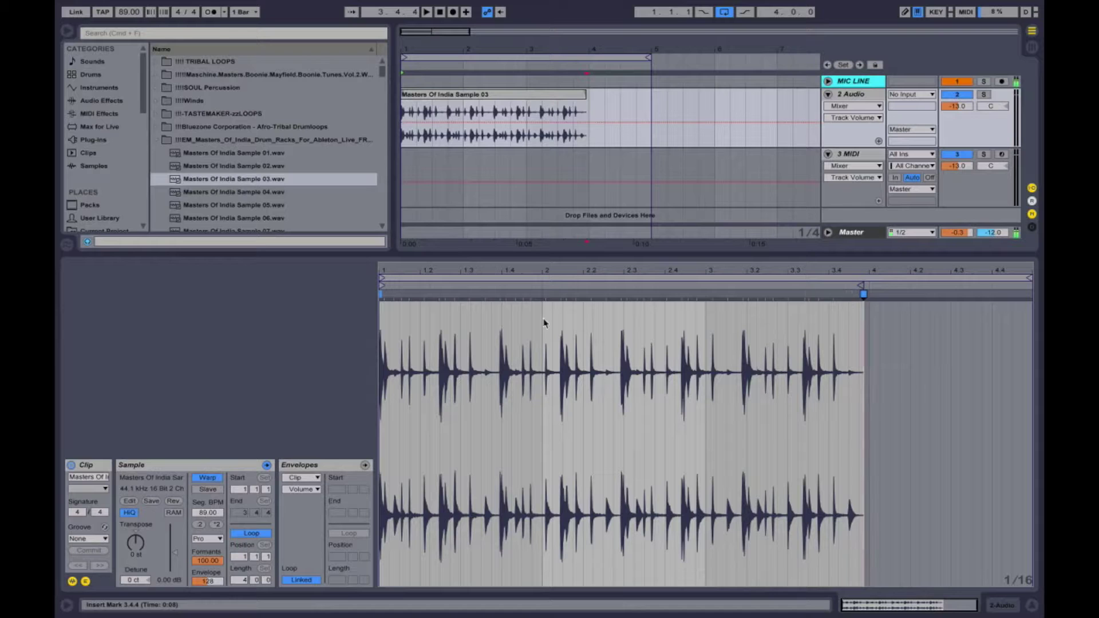
pyautogui.moveTo(861, 297); pyautogui.dragTo(1029, 298)
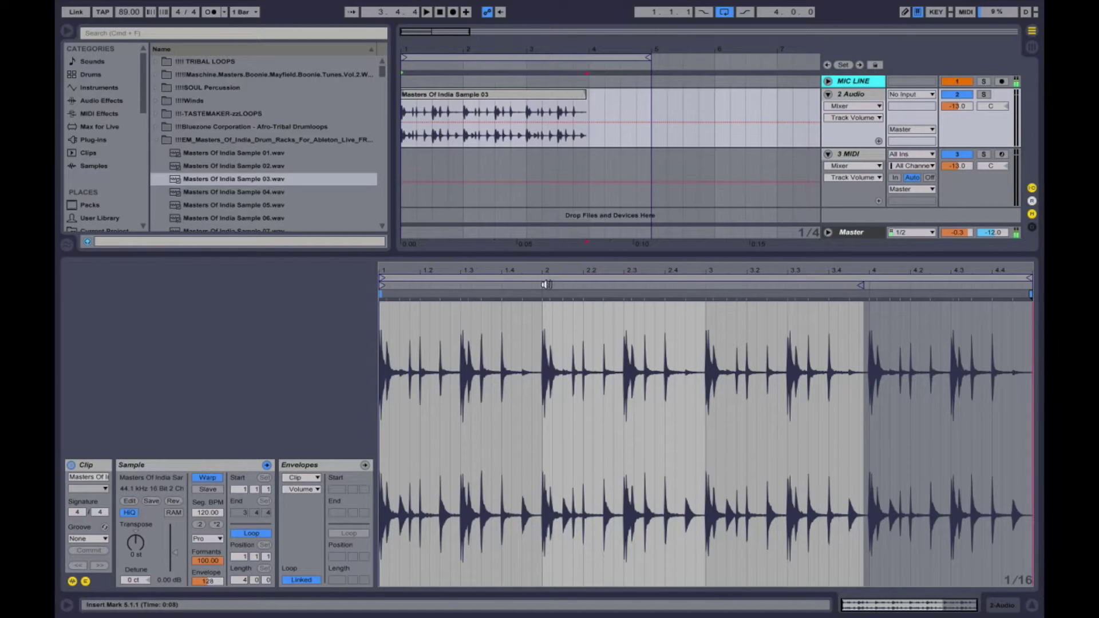
pyautogui.click(211, 12)
pyautogui.press('space')
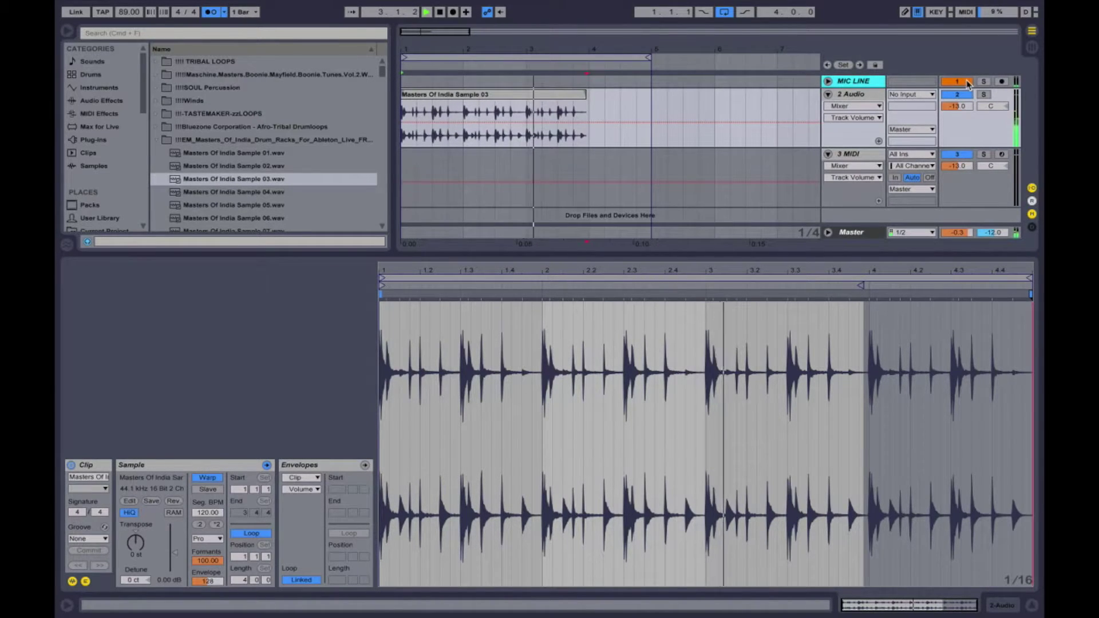
pyautogui.moveTo(589, 100); pyautogui.dragTo(652, 101)
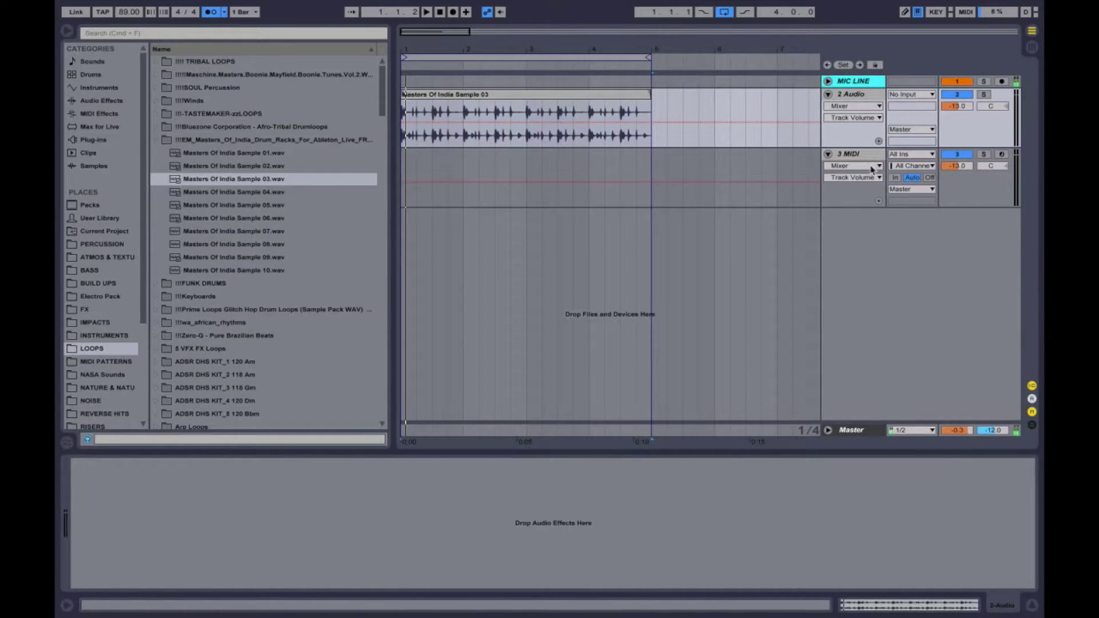
# Discard the four-bar stretch by toggling the clip's Warp, leaving it switched off
pyautogui.doubleClick(556, 96)
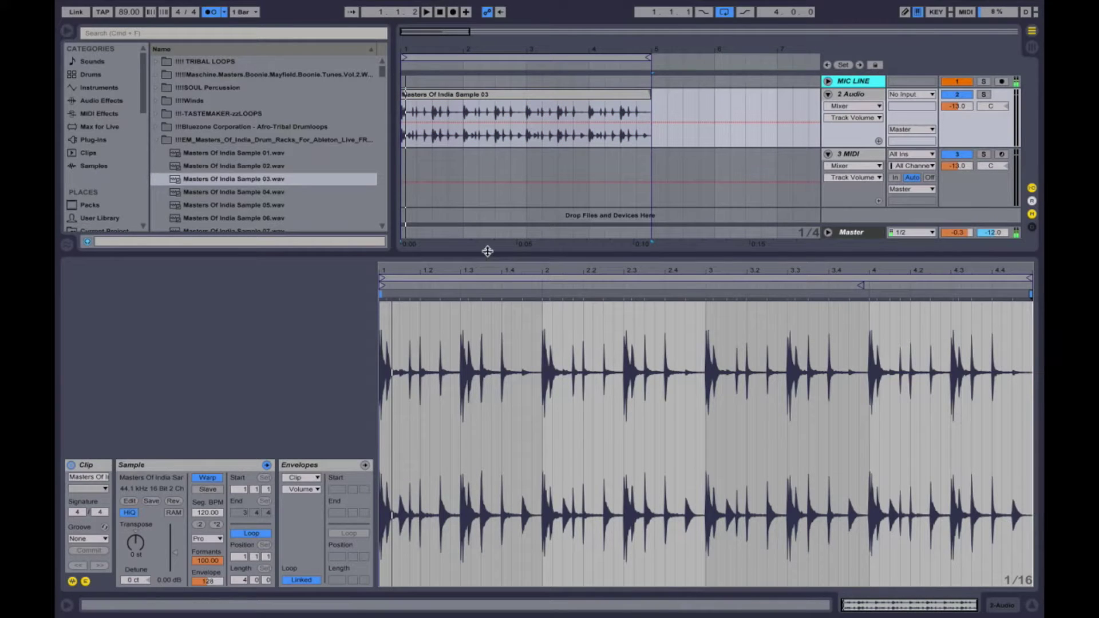
pyautogui.click(206, 481)
pyautogui.click(206, 481)
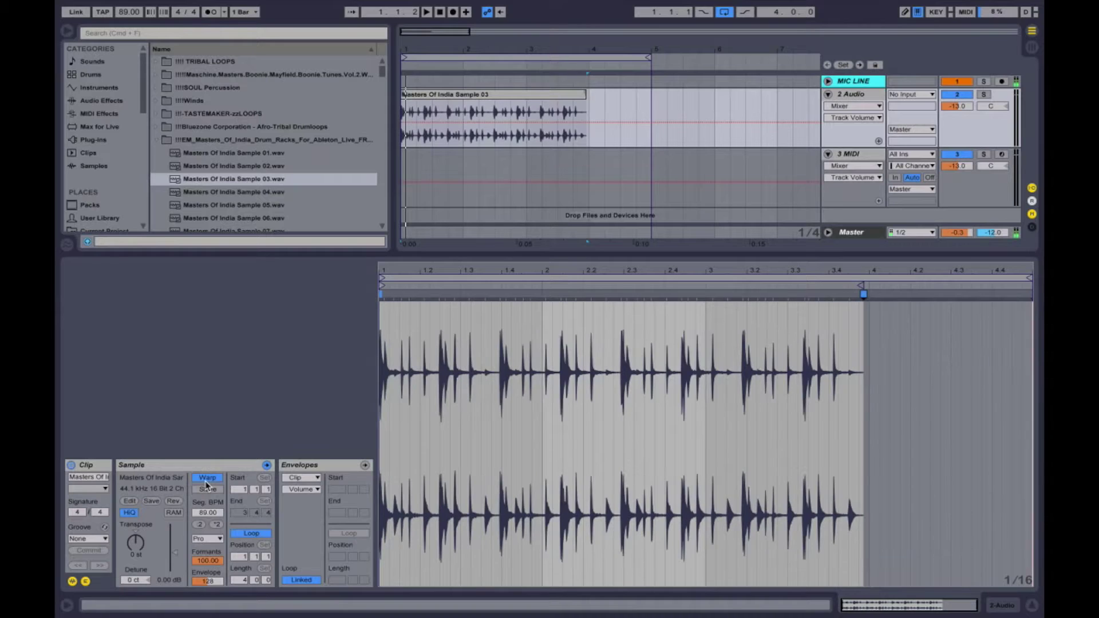
pyautogui.click(206, 481)
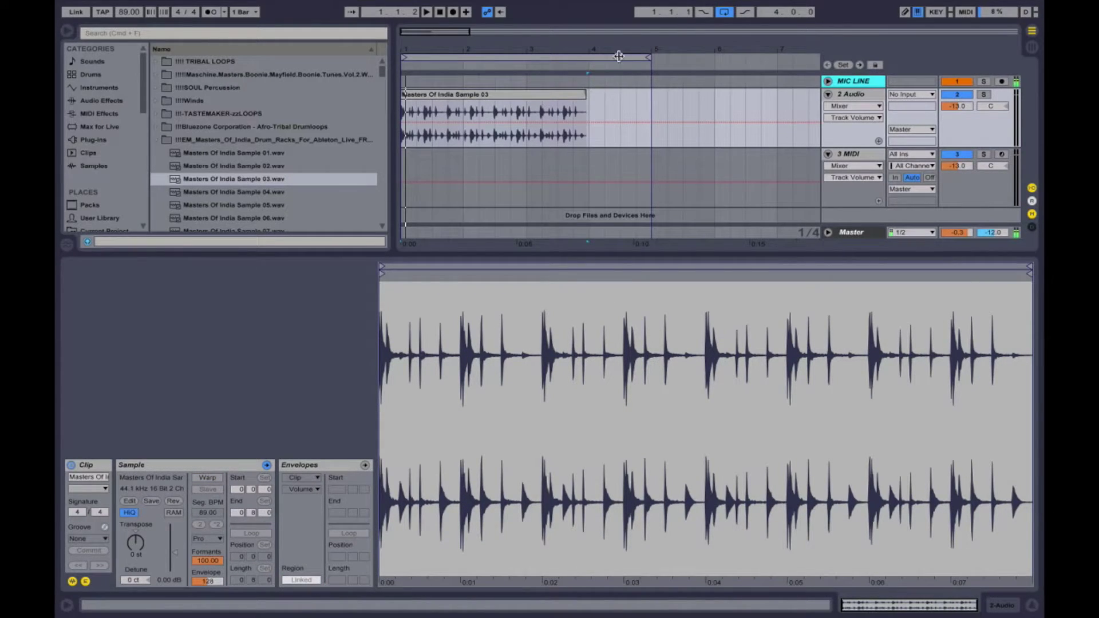
pyautogui.click(584, 95)
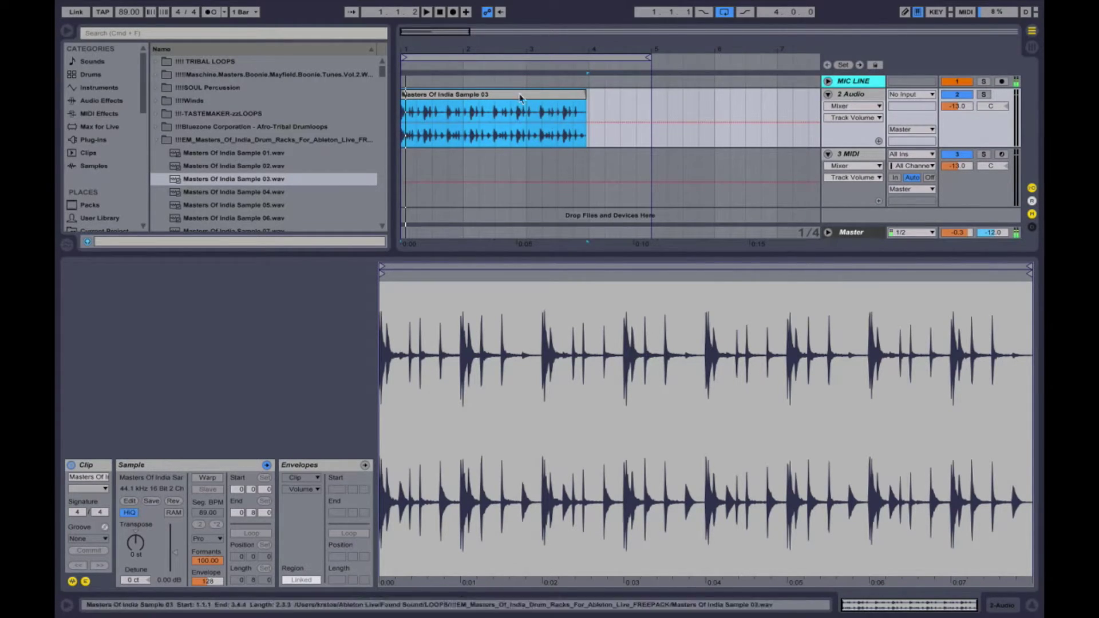
# Try changing the segment BPM of the unwarped clip and turn Warp back on with the 89 BPM segment tempo
pyautogui.click(208, 515)
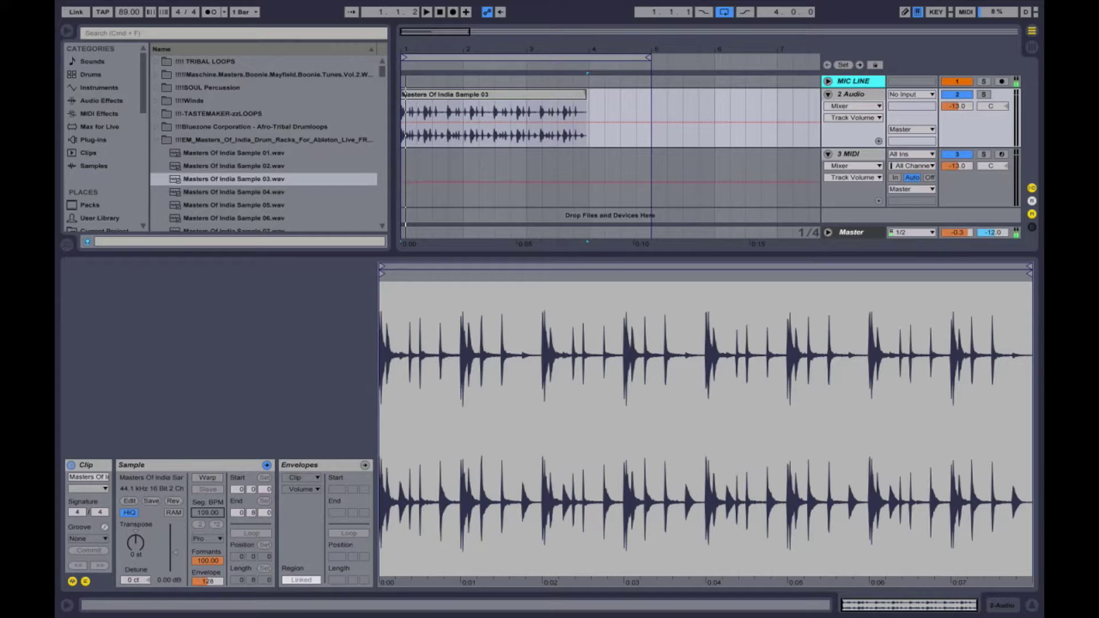
pyautogui.click(209, 478)
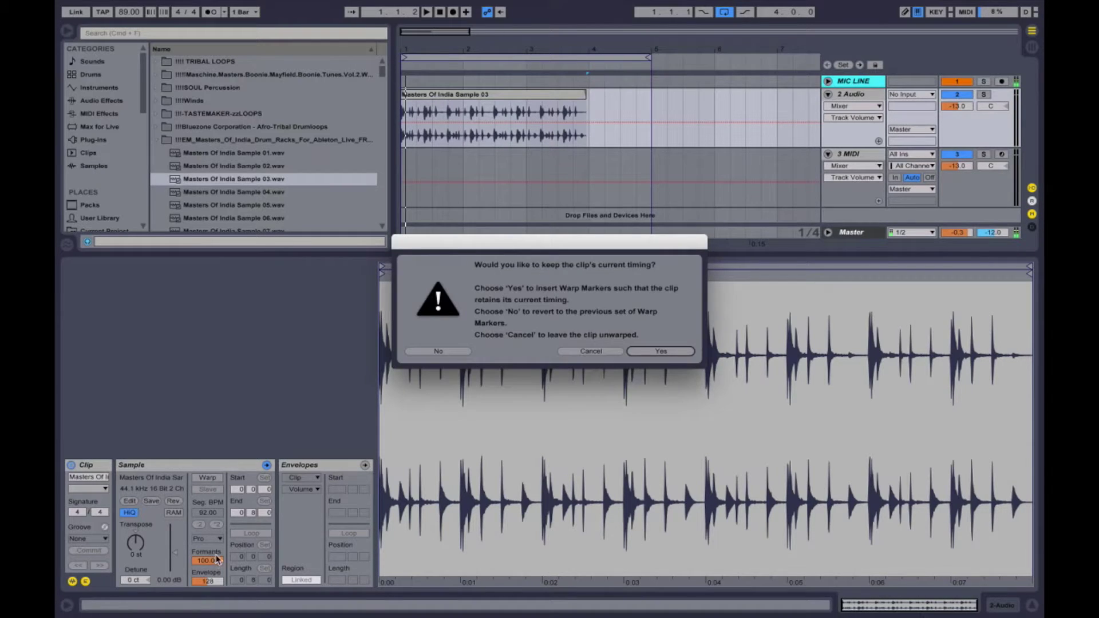
pyautogui.click(596, 352)
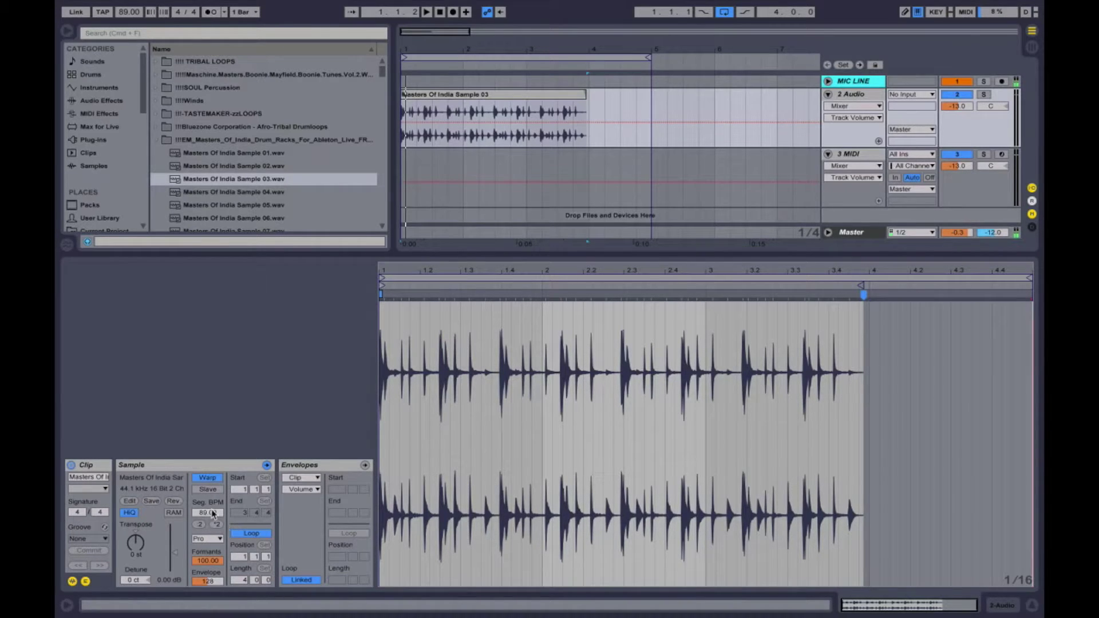
# Fine-tune the clip's segment BPM to 120.10 so the drum hits line up with the beat grid
pyautogui.moveTo(213, 513); pyautogui.dragTo(213, 495)
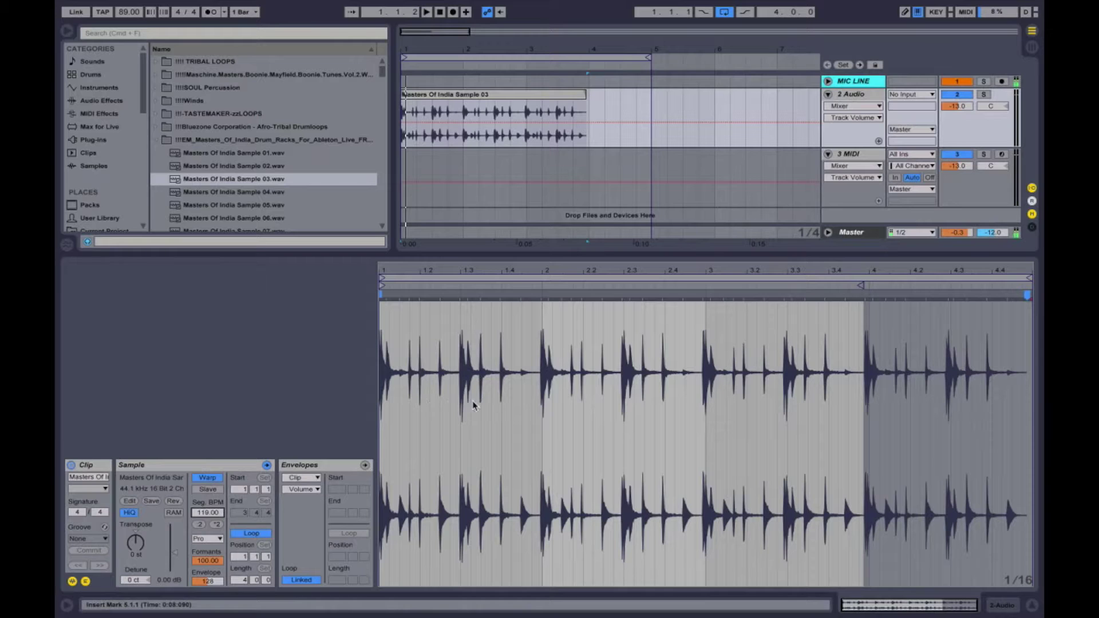
pyautogui.moveTo(208, 513); pyautogui.dragTo(208, 510)
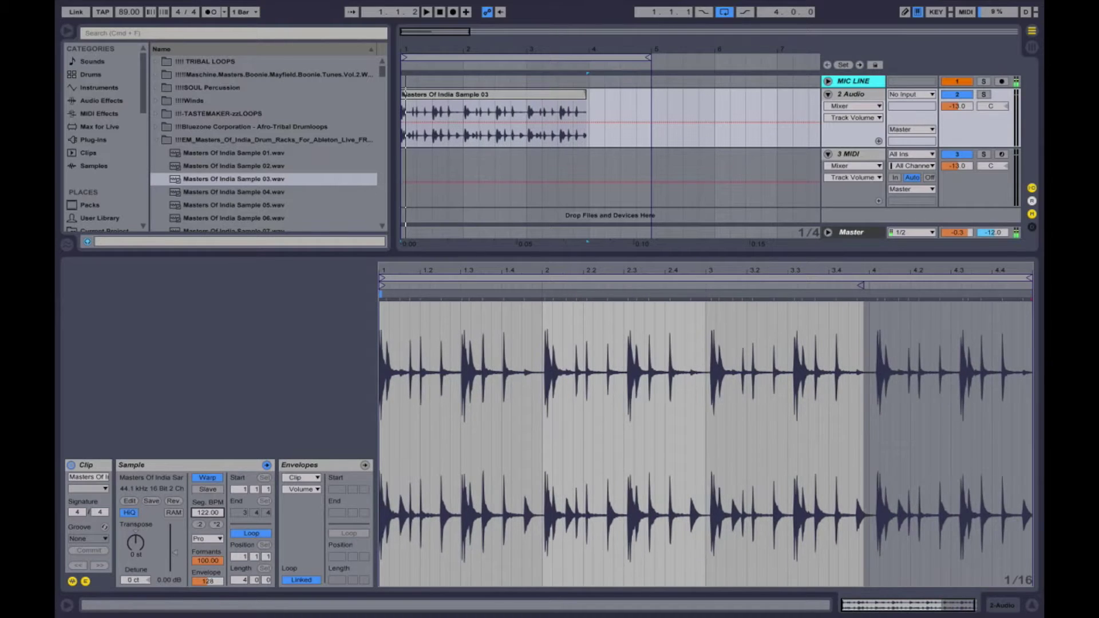
pyautogui.moveTo(446, 269); pyautogui.dragTo(446, 269)
pyautogui.moveTo(209, 515); pyautogui.dragTo(210, 512)
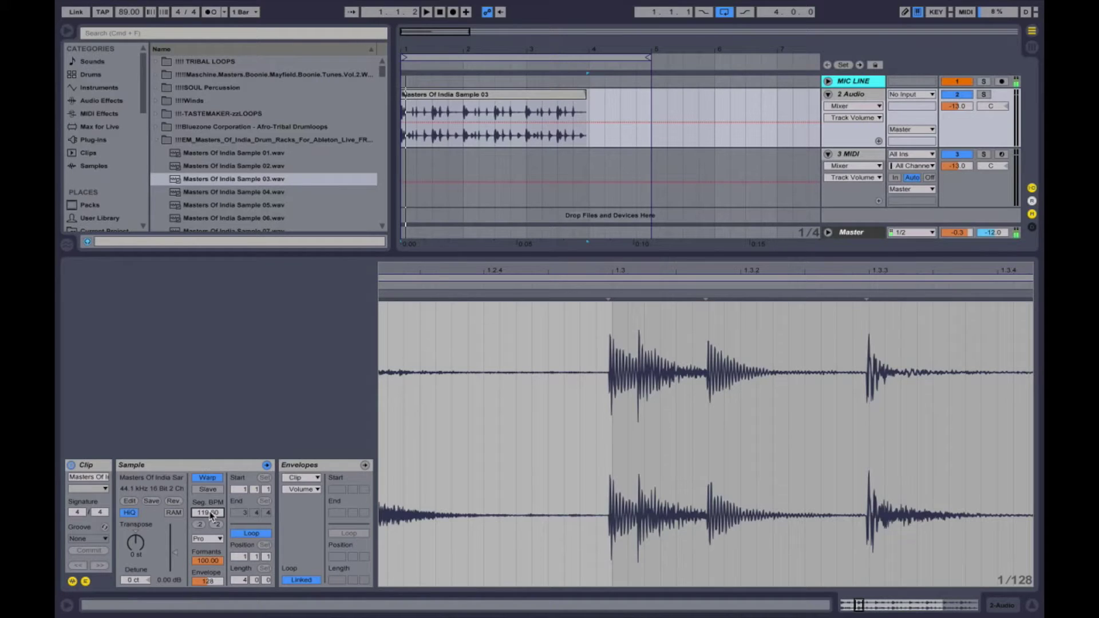
pyautogui.moveTo(207, 513)
pyautogui.mouseDown()
pyautogui.moveTo(207, 538)
pyautogui.moveTo(208, 513)
pyautogui.mouseUp()
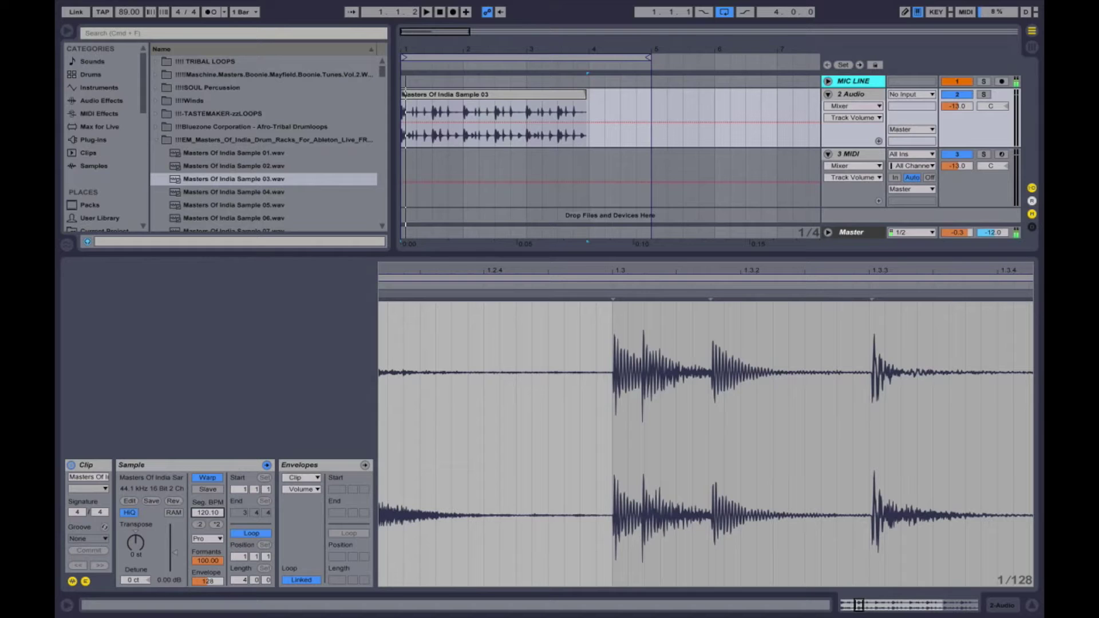
pyautogui.moveTo(623, 270); pyautogui.dragTo(471, 271)
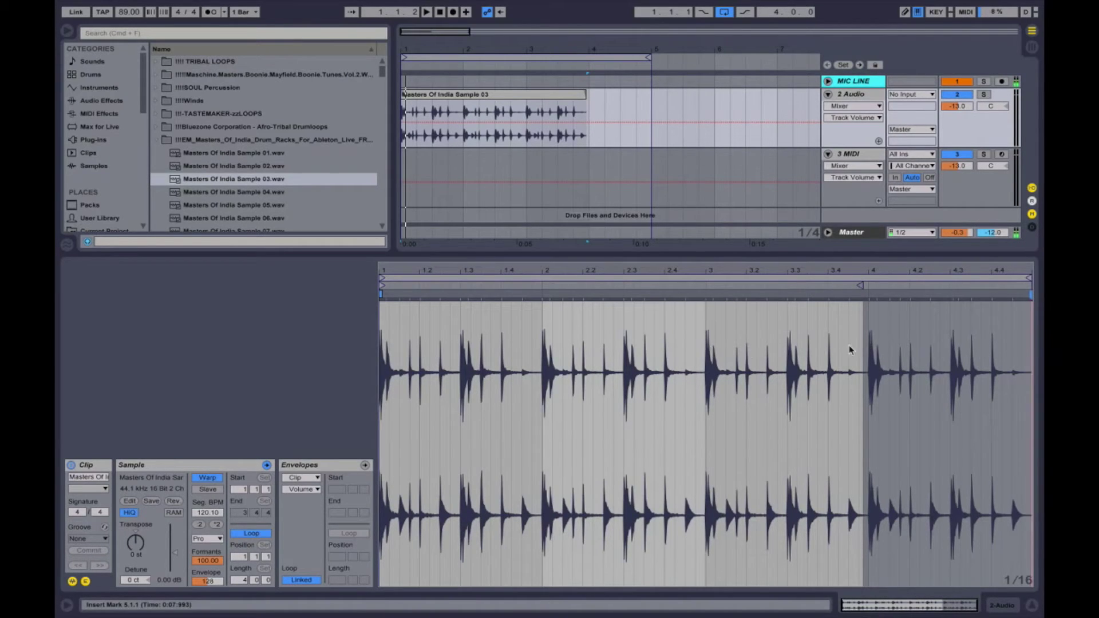
# Extend the arrangement clip to bar 5 and play back the warped loop to check it
pyautogui.press('space')
pyautogui.moveTo(586, 96); pyautogui.dragTo(677, 122)
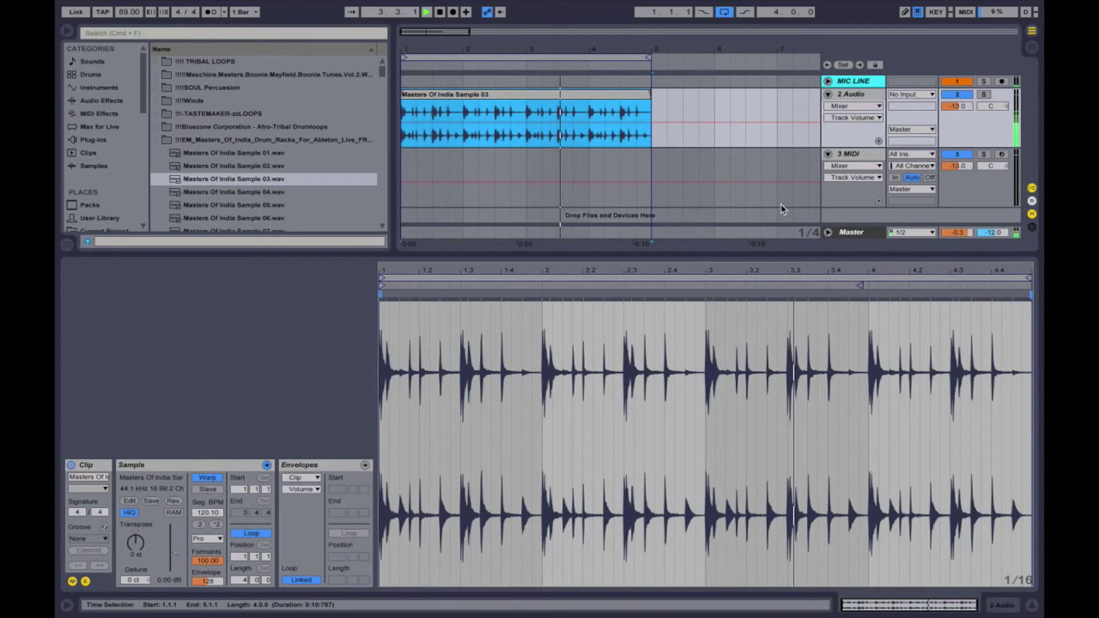
pyautogui.press('space')
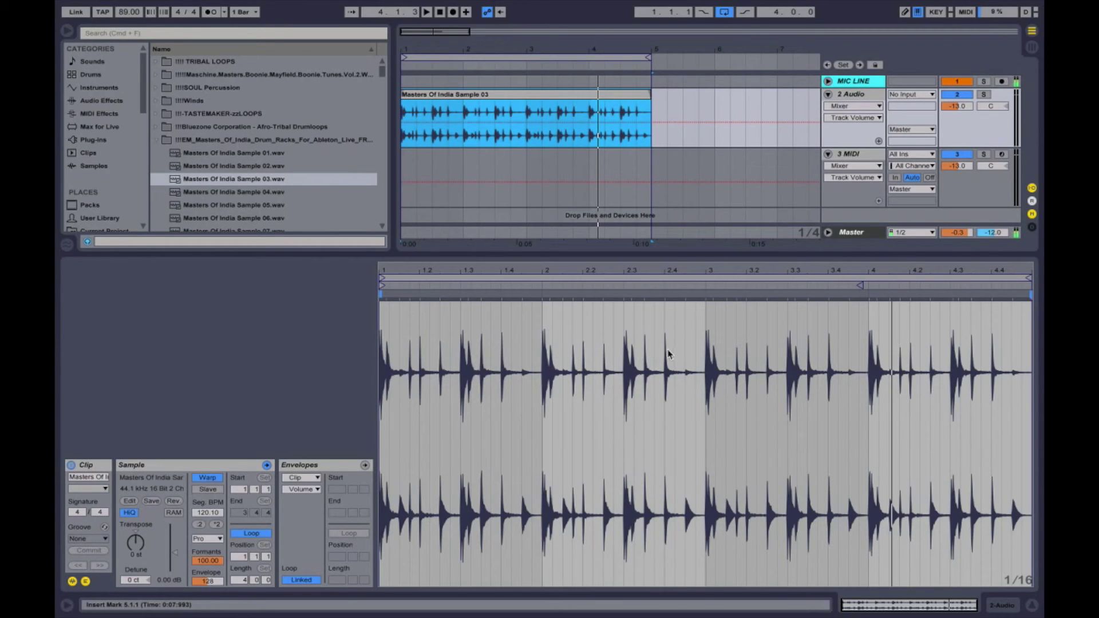
# Set the clip's segment BPM to 158
pyautogui.moveTo(223, 511)
pyautogui.mouseDown()
pyautogui.moveTo(224, 490)
pyautogui.moveTo(211, 518)
pyautogui.mouseUp()
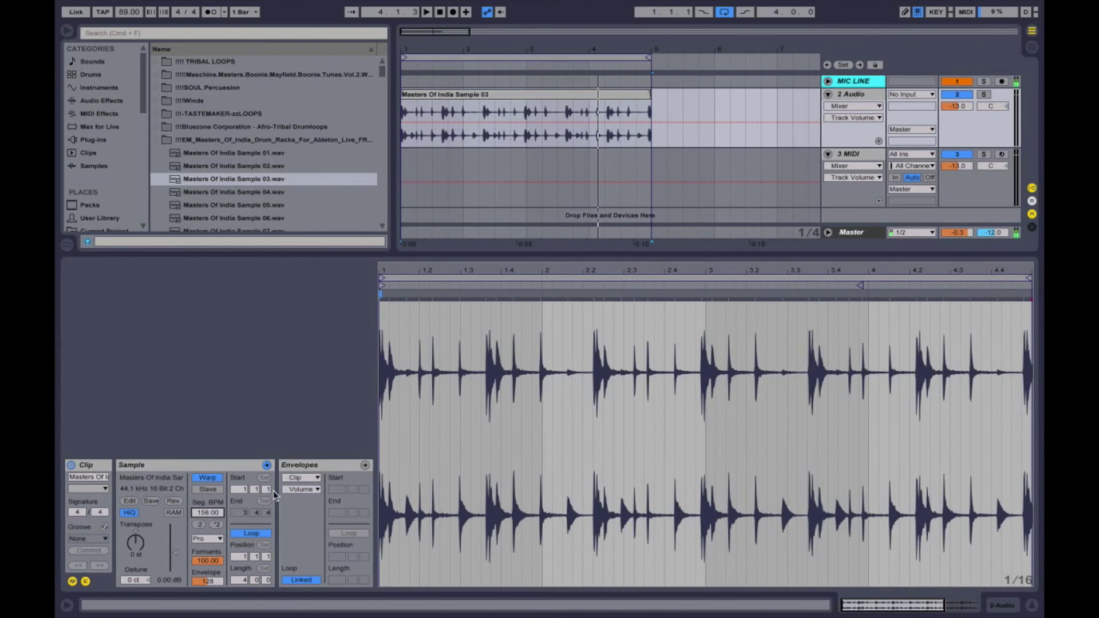